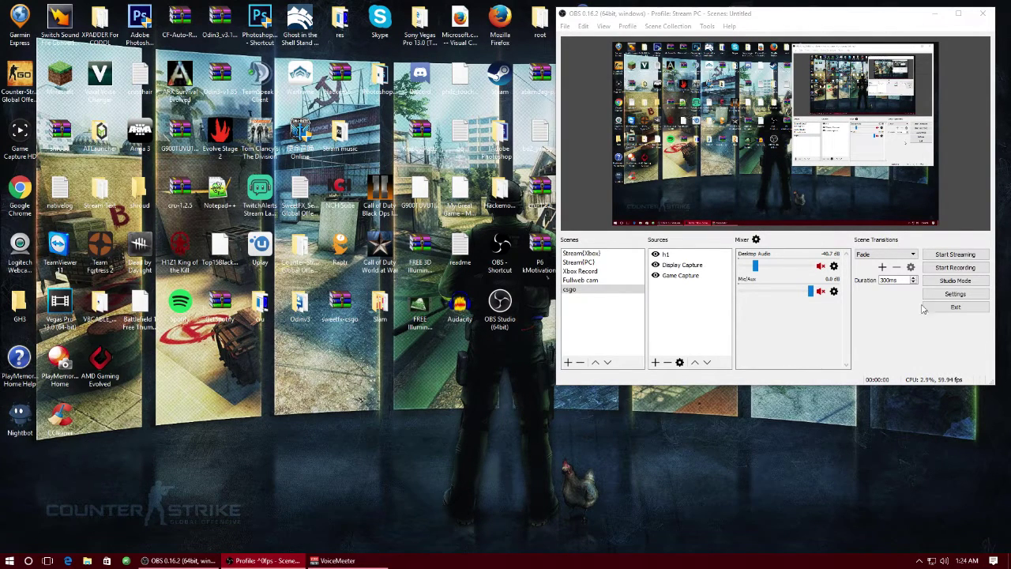
Step: Reposition the OBS main window on the desktop and open the Settings dialog
drag(597, 21, 618, 13)
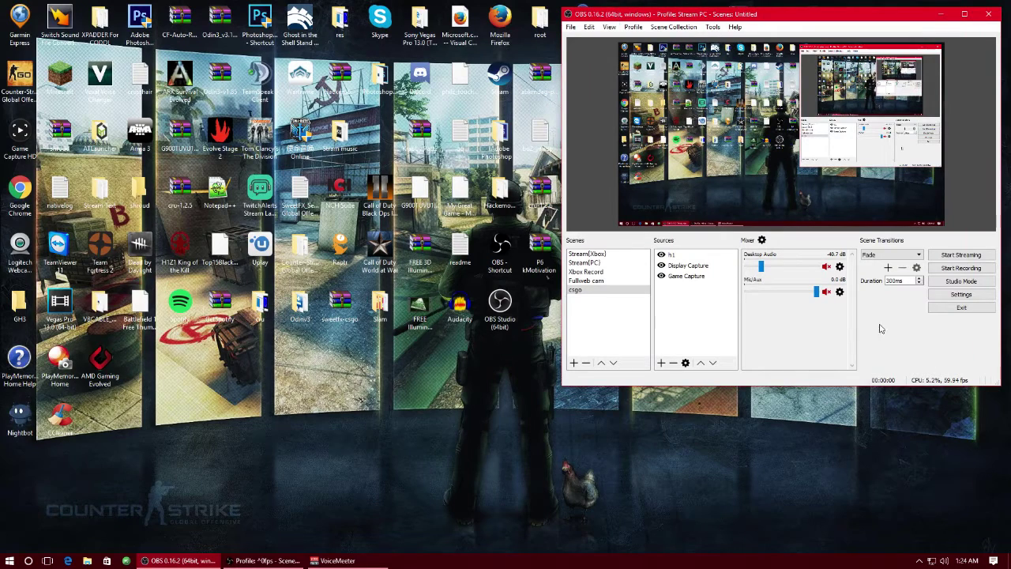
click(960, 296)
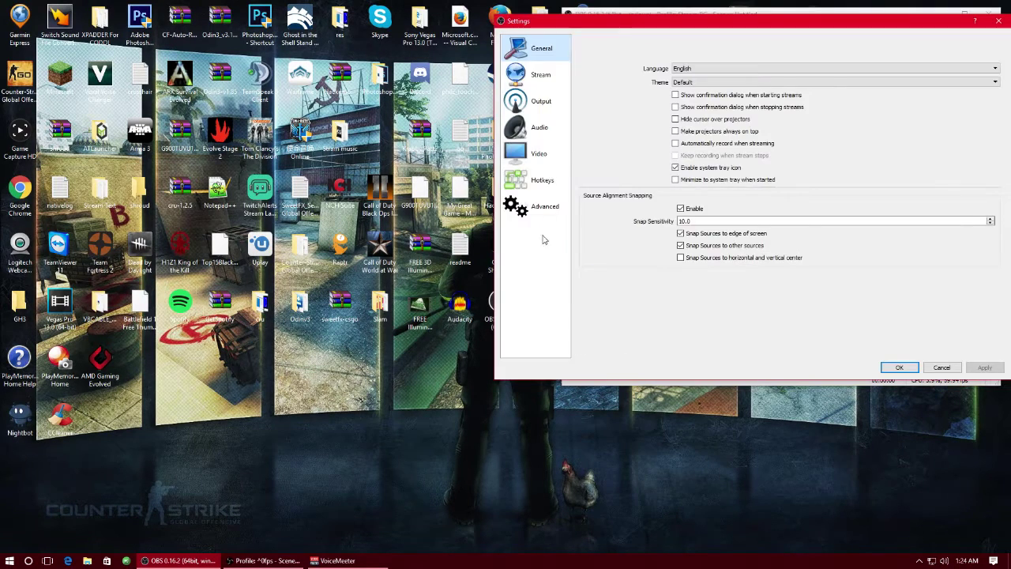
Step: Center the Settings dialog and browse the Stream, Output, Audio, Video and Advanced pages, ending on Video
drag(550, 24, 433, 53)
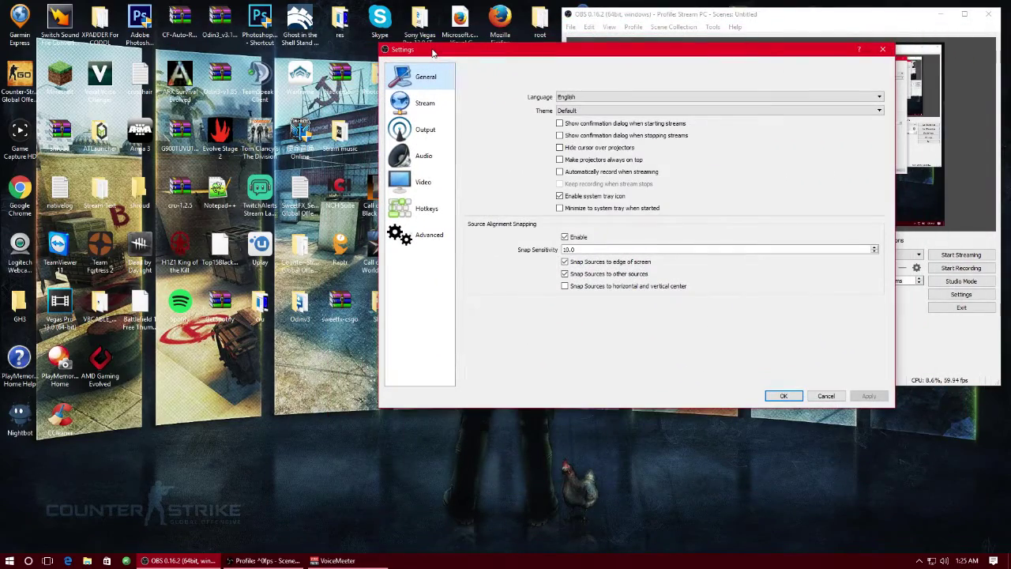
click(433, 105)
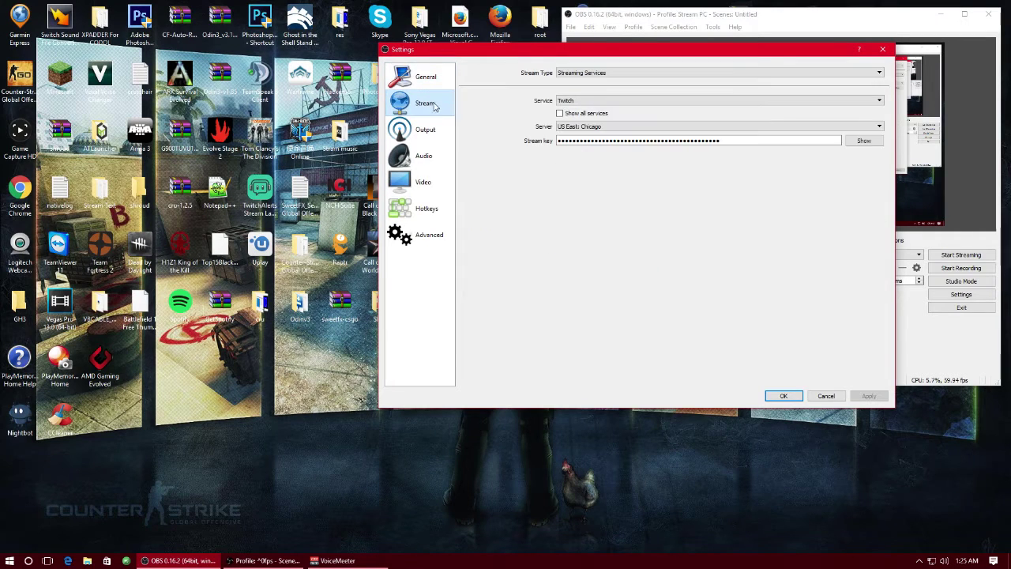
click(434, 131)
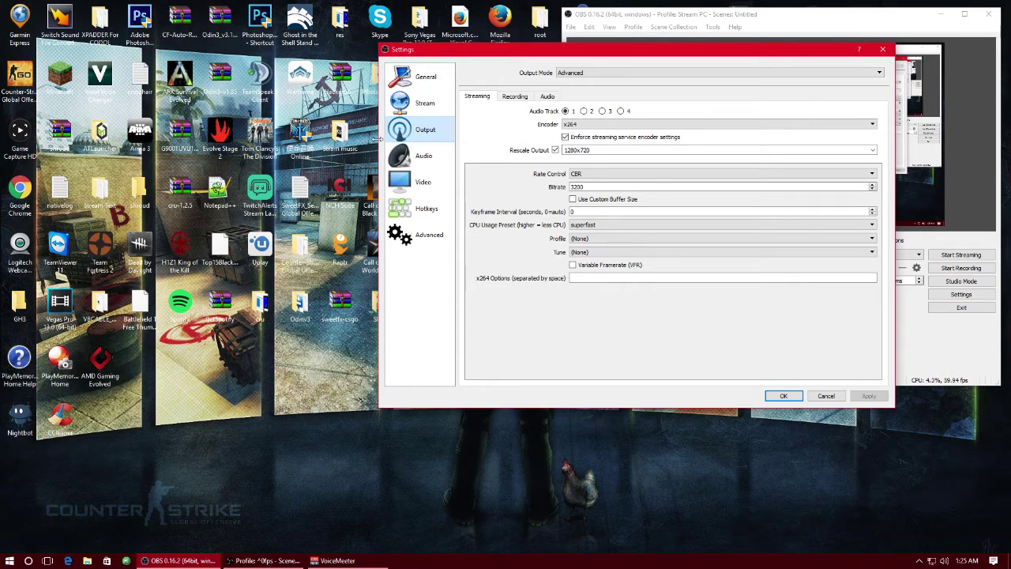
click(423, 156)
click(423, 182)
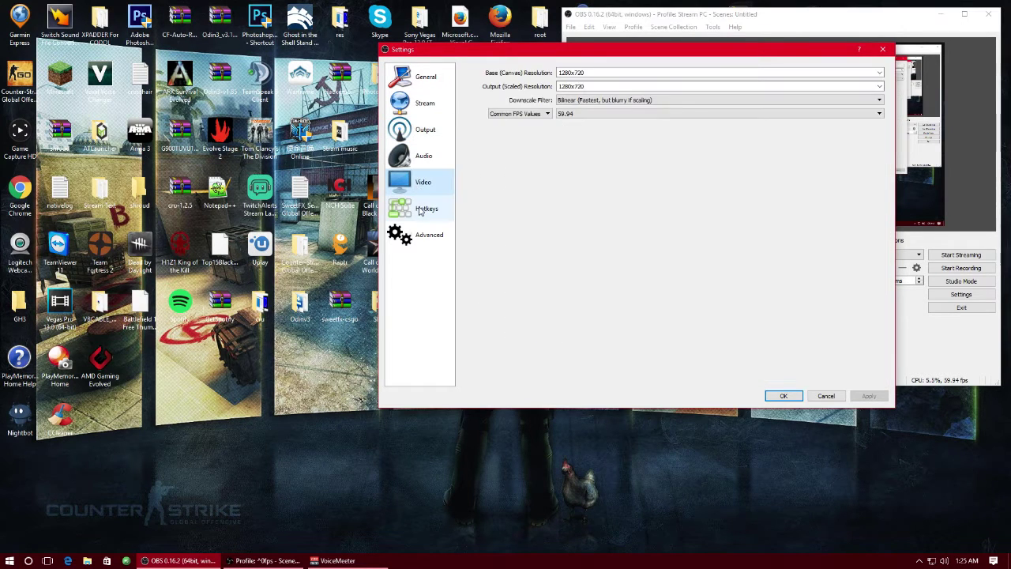
click(421, 230)
click(423, 157)
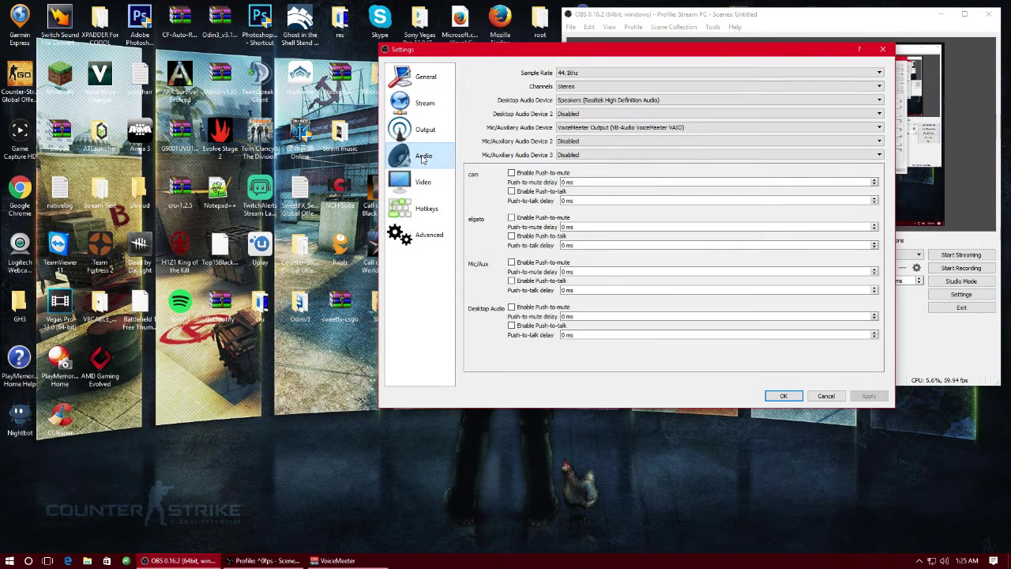
click(424, 237)
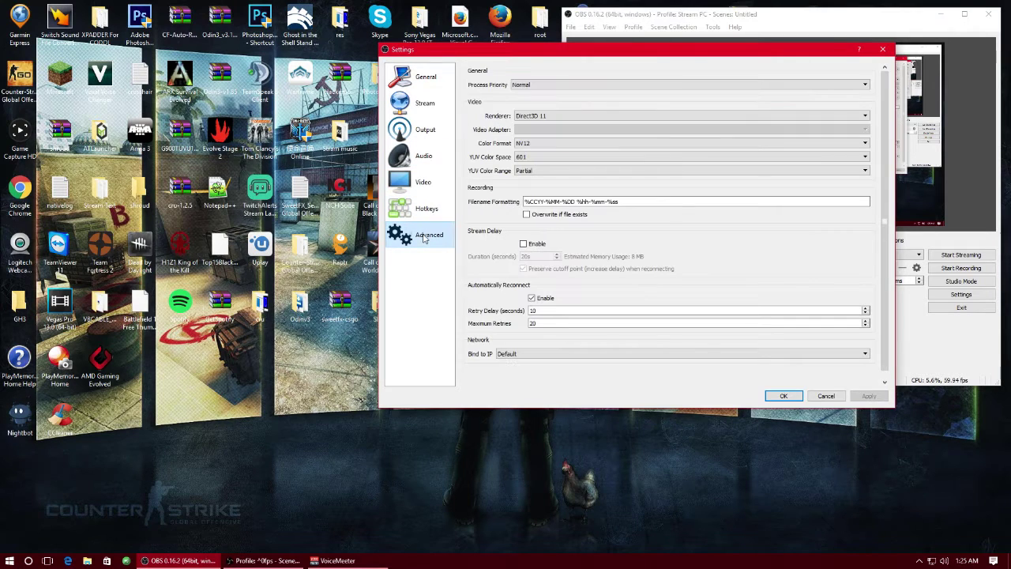
click(425, 182)
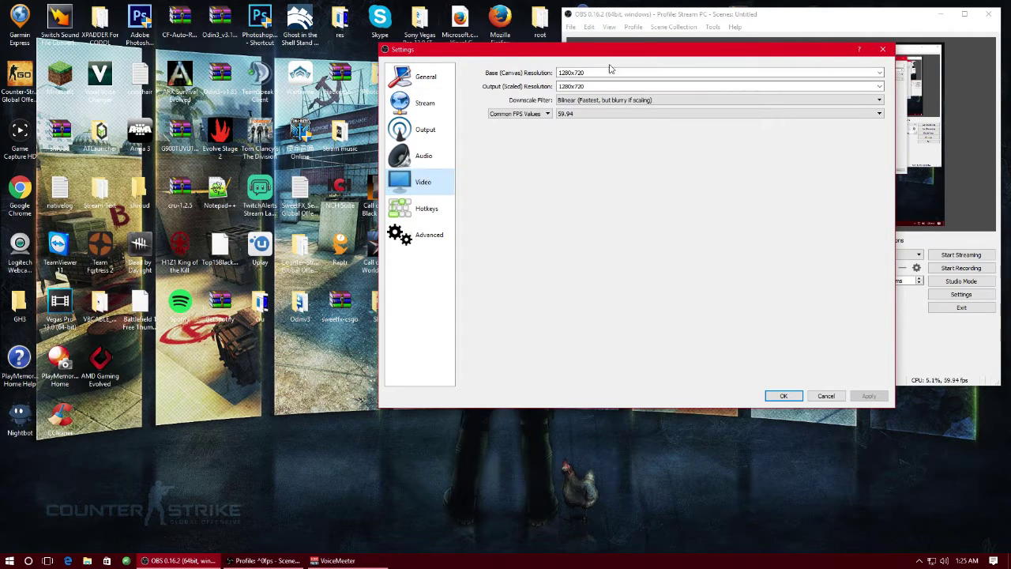
Step: On the Output page's Recording tab, switch Output Mode to Simple and back to Advanced
click(424, 129)
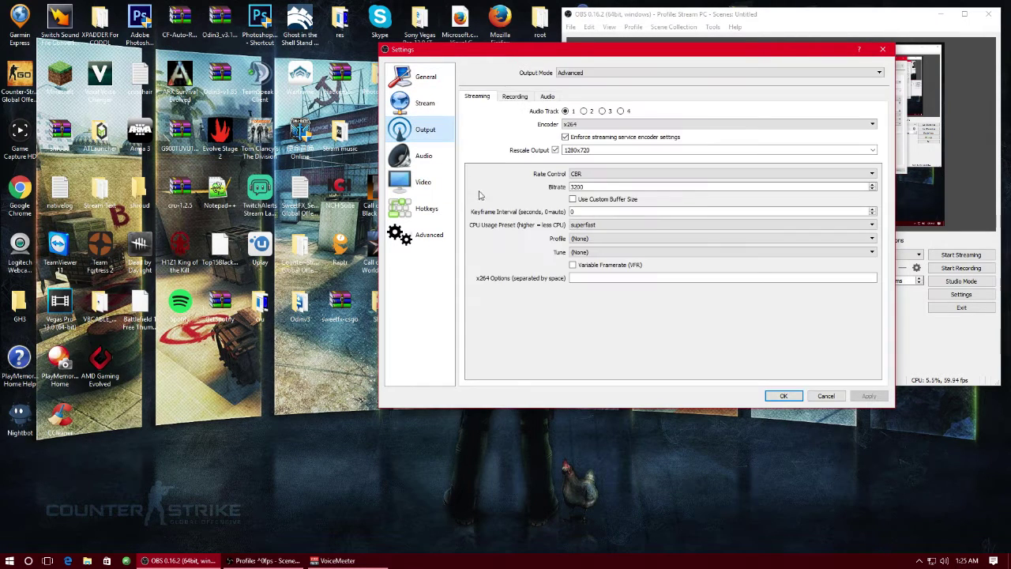
click(515, 97)
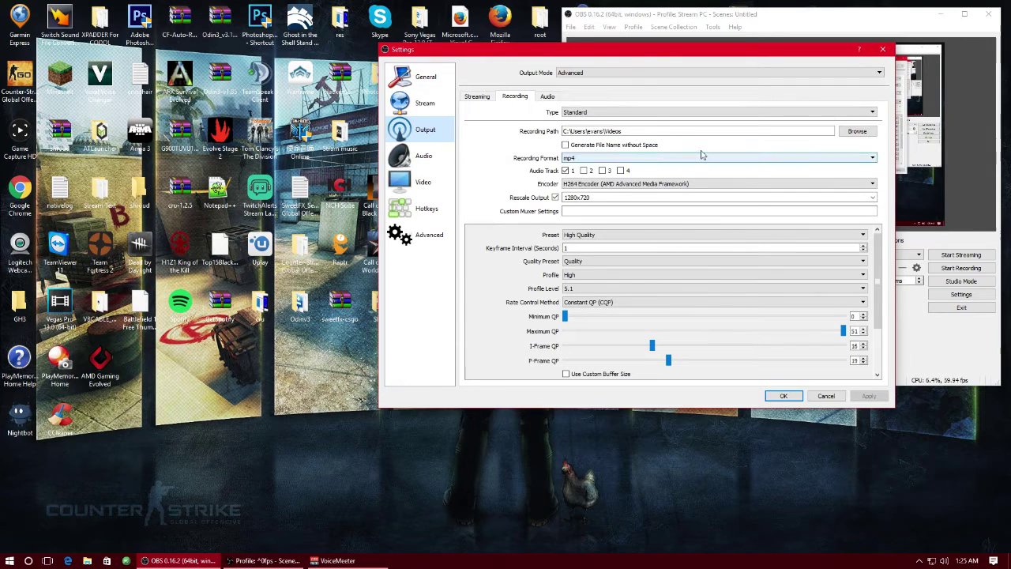
click(580, 72)
click(580, 80)
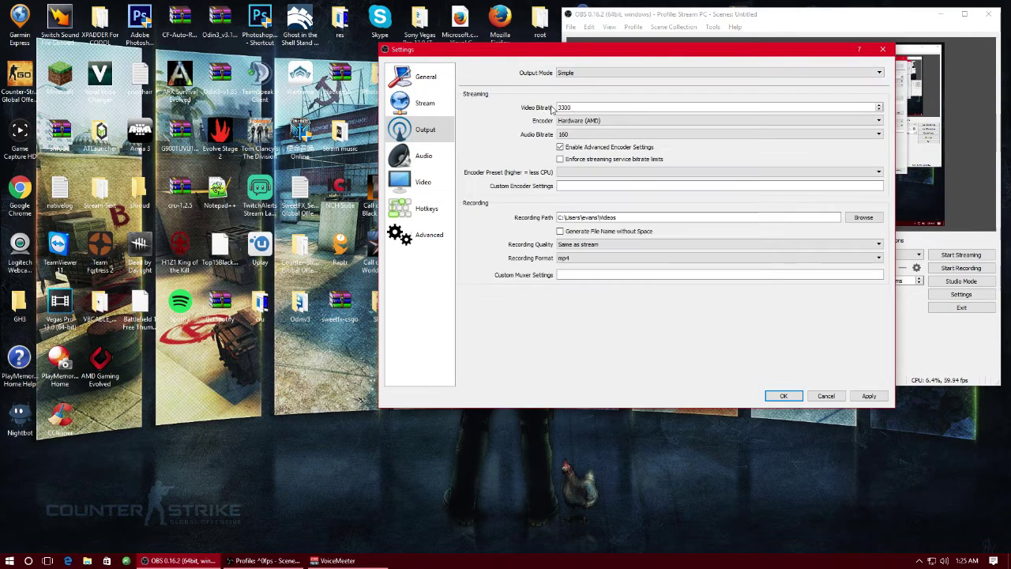
click(599, 72)
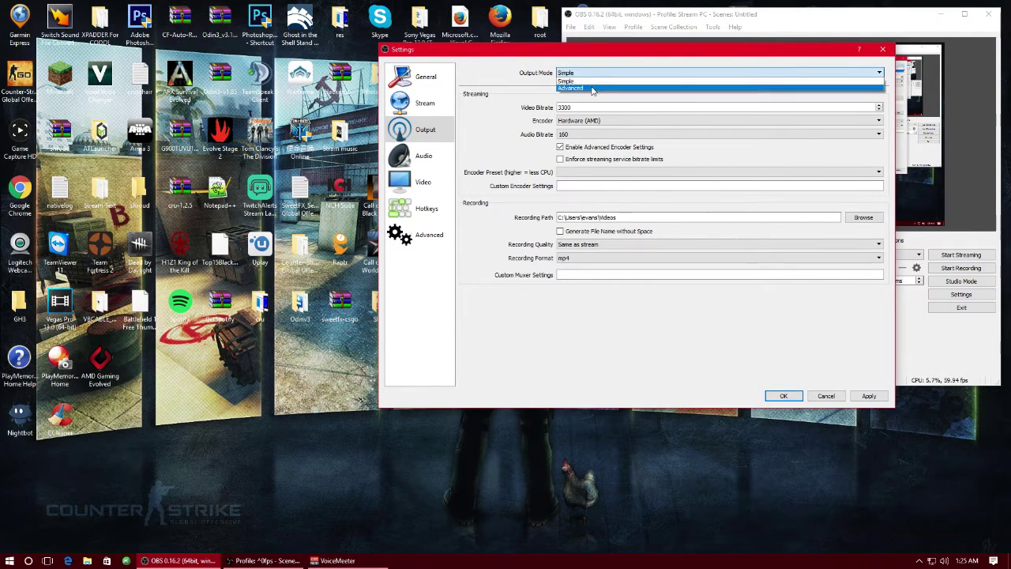
click(596, 90)
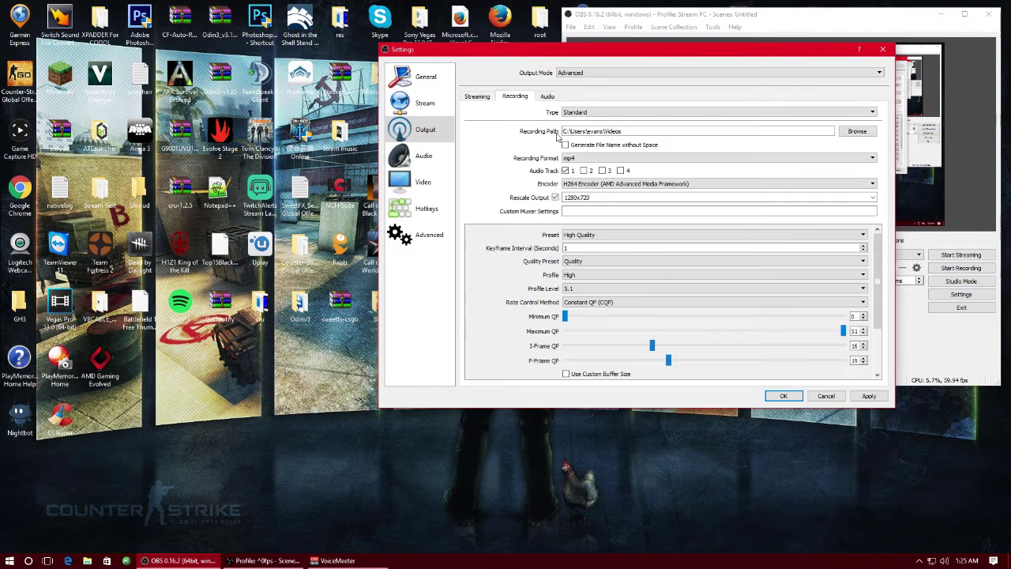
Step: Glance at the Streaming tab, return to Recording, and open the recording encoder list
click(481, 97)
click(513, 97)
drag(462, 51, 393, 51)
click(521, 184)
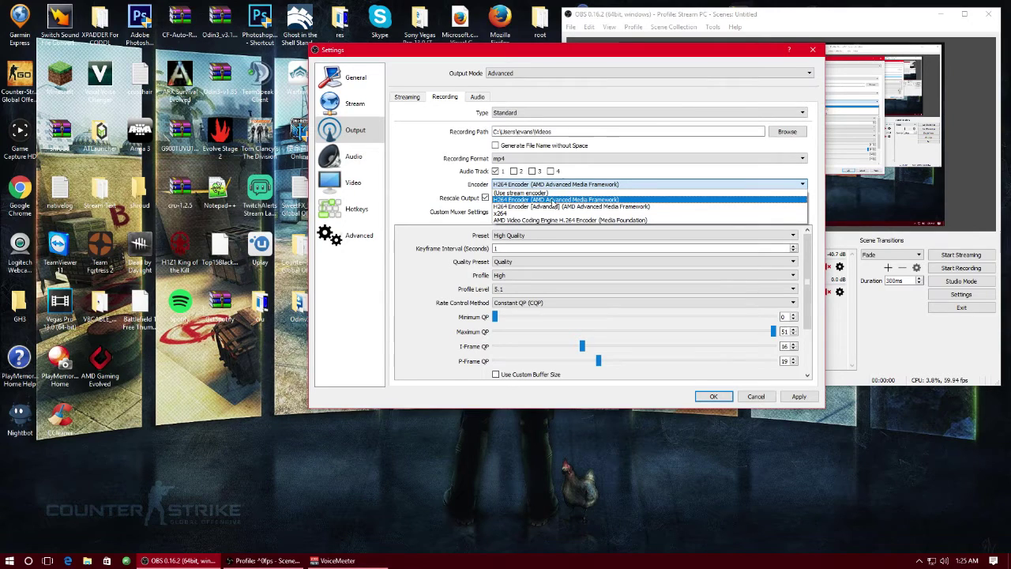
click(547, 207)
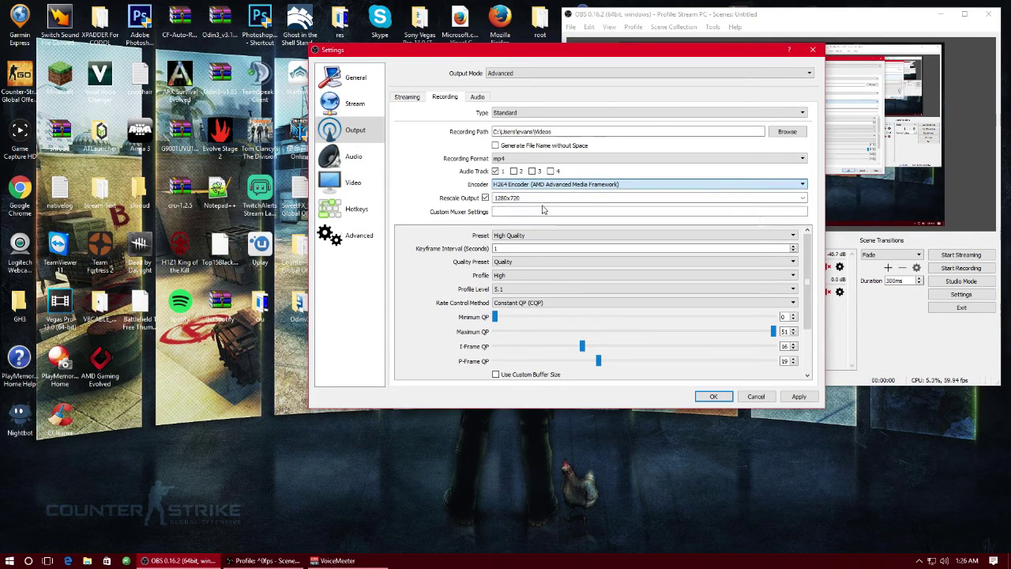
scroll(571, 287, down, 5)
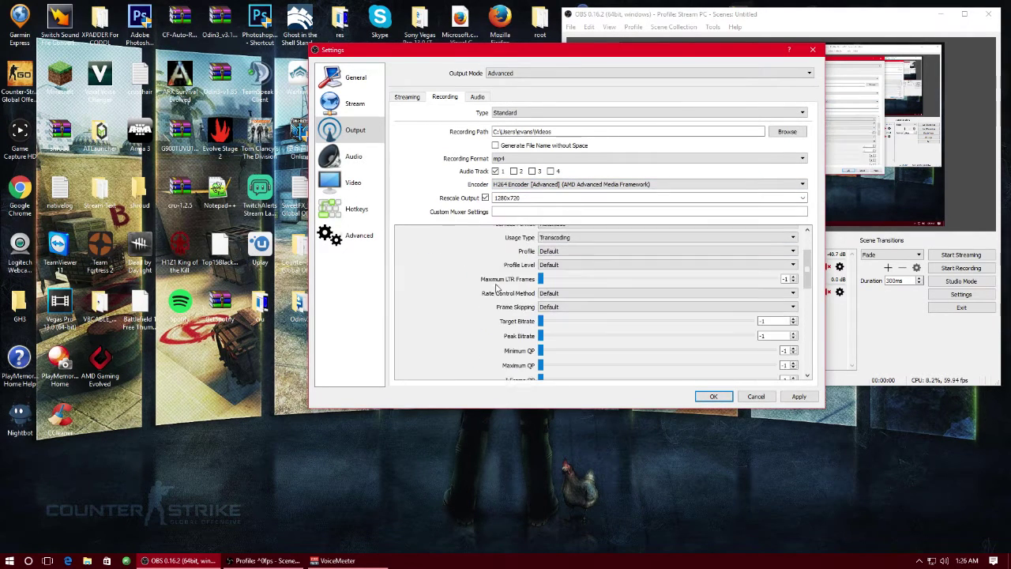
scroll(500, 305, up, 10)
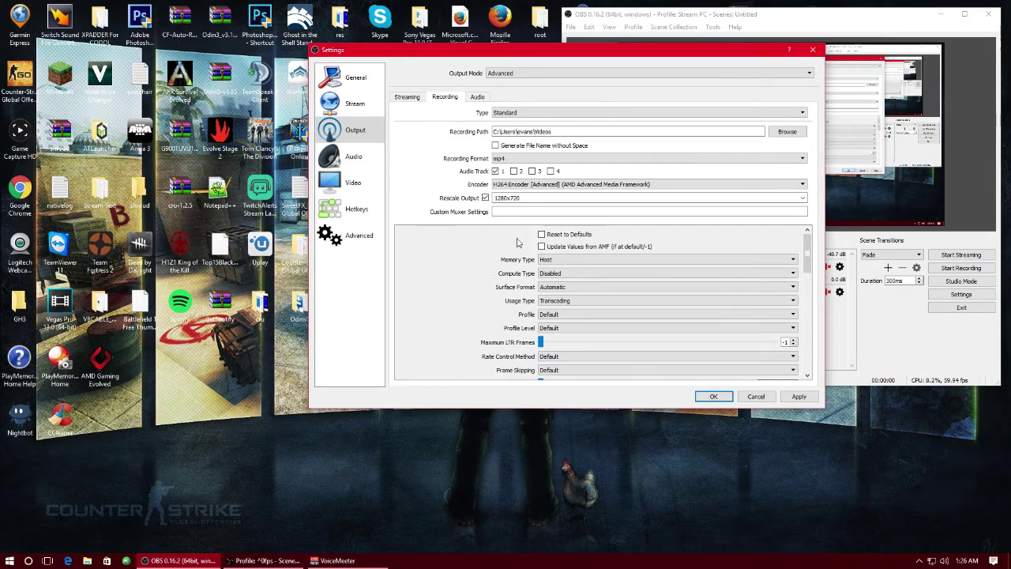
click(535, 185)
click(545, 195)
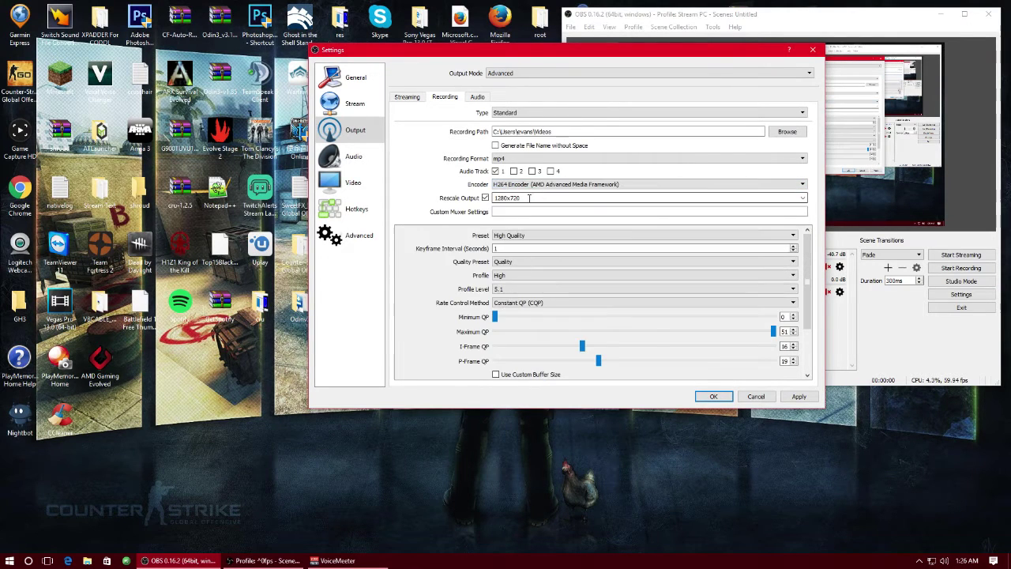
click(521, 185)
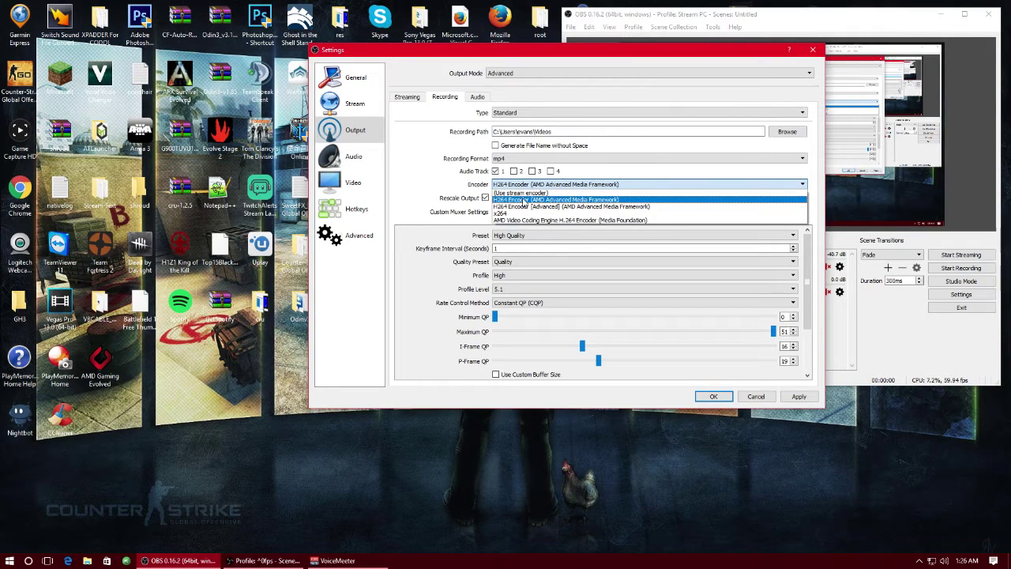
click(524, 200)
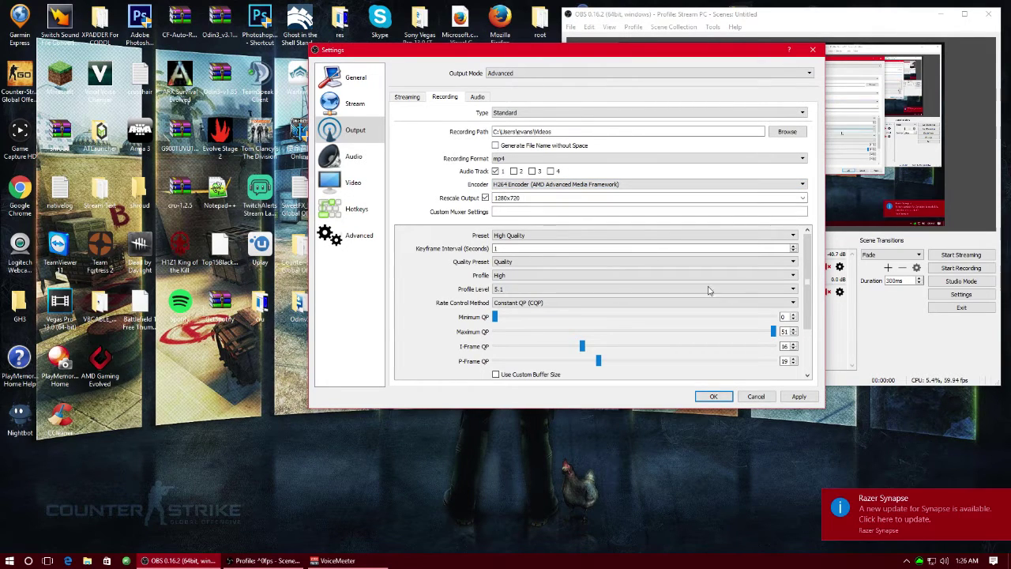
click(1001, 500)
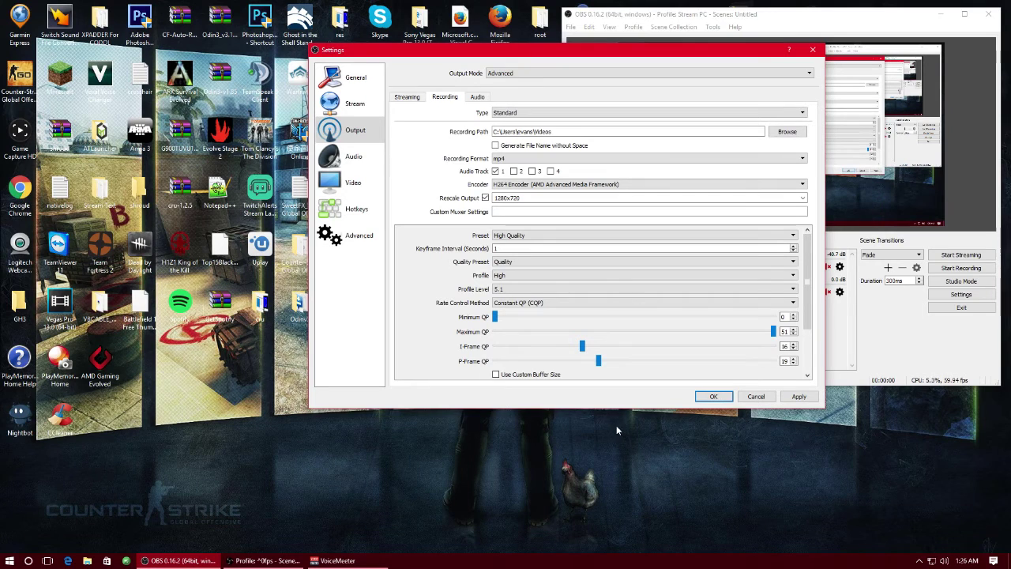
click(545, 184)
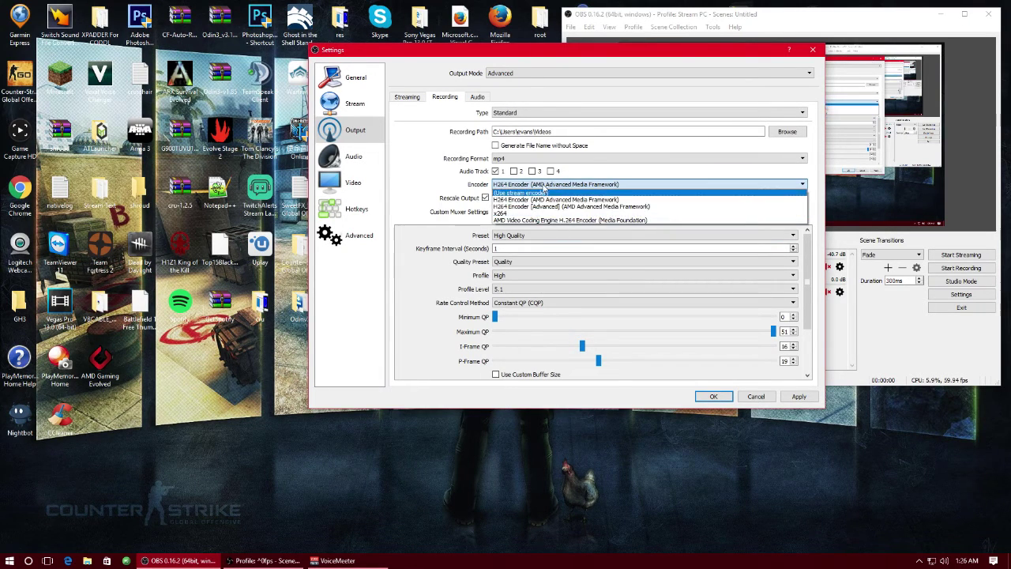
click(543, 199)
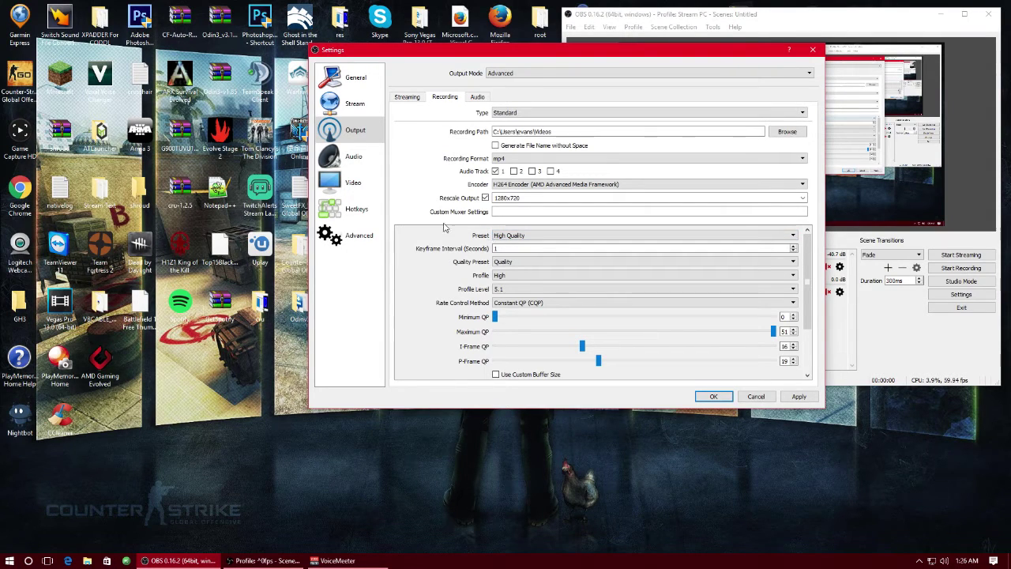
scroll(430, 257, down, 3)
Step: Try the Twitch, YouTube and Recording encoder presets, leaving rate control on CBR and VBR_LAT
scroll(399, 292, up, 3)
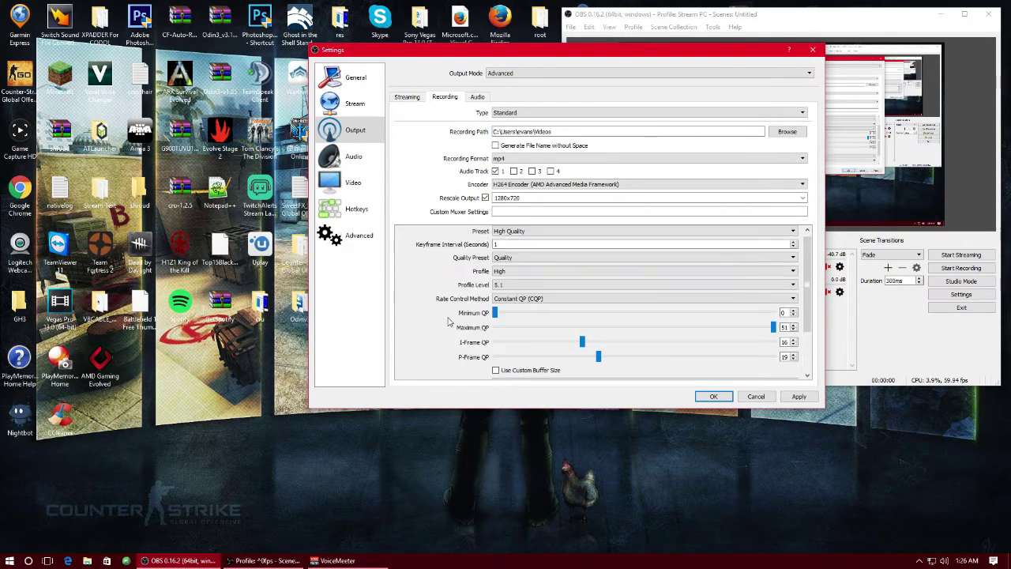
click(549, 236)
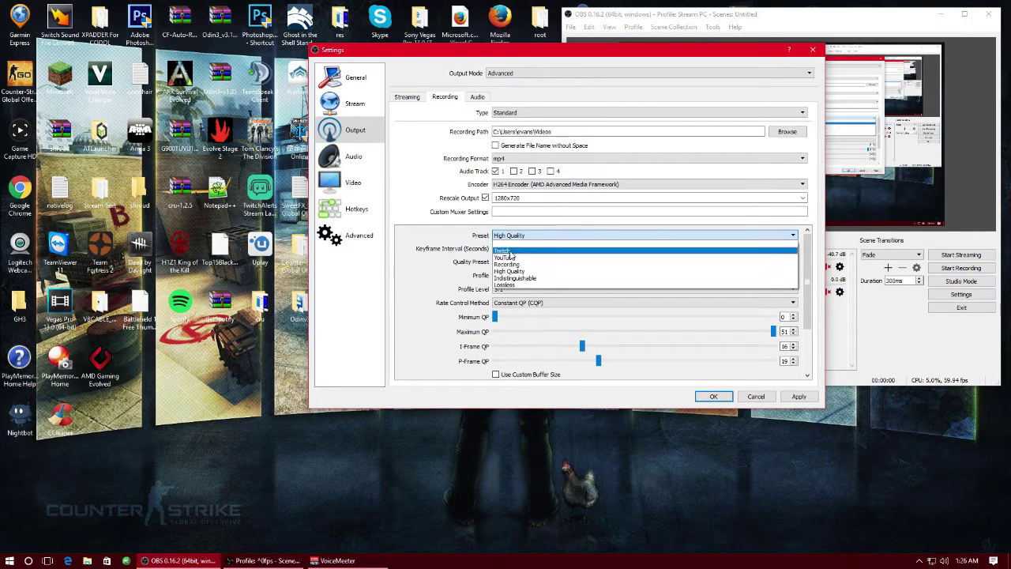
click(545, 251)
click(545, 302)
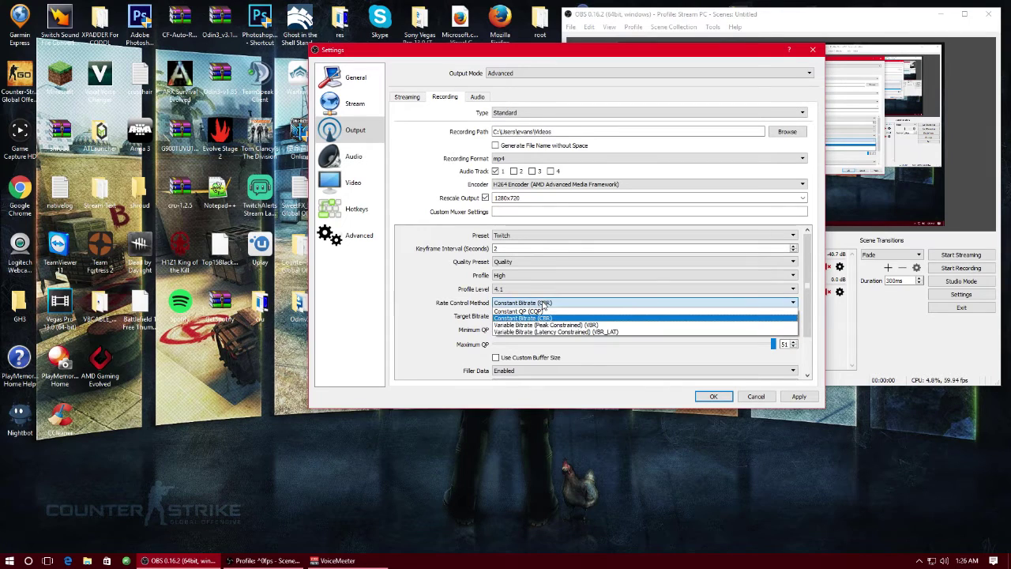
click(544, 304)
click(533, 235)
click(535, 261)
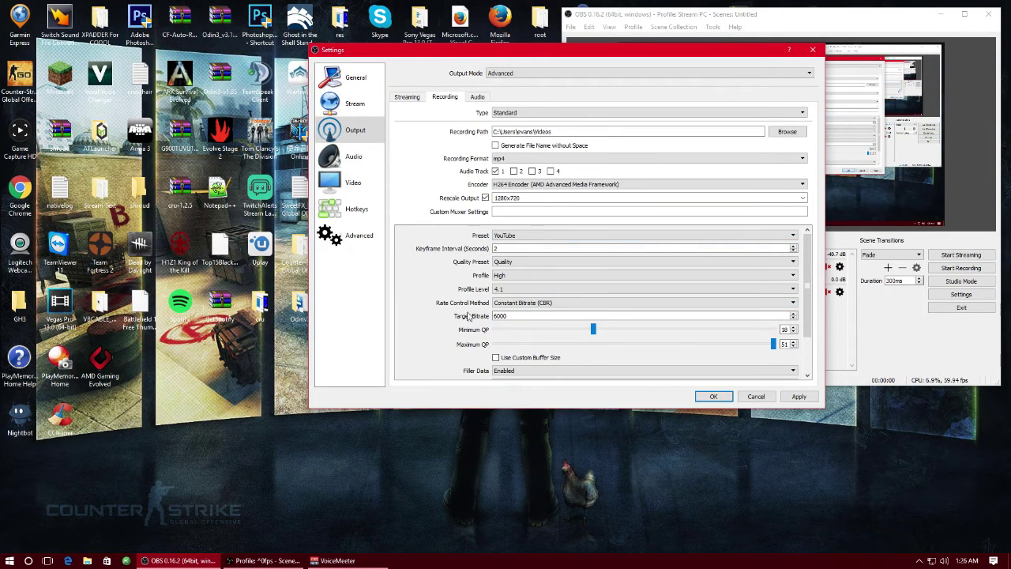
click(549, 237)
click(546, 267)
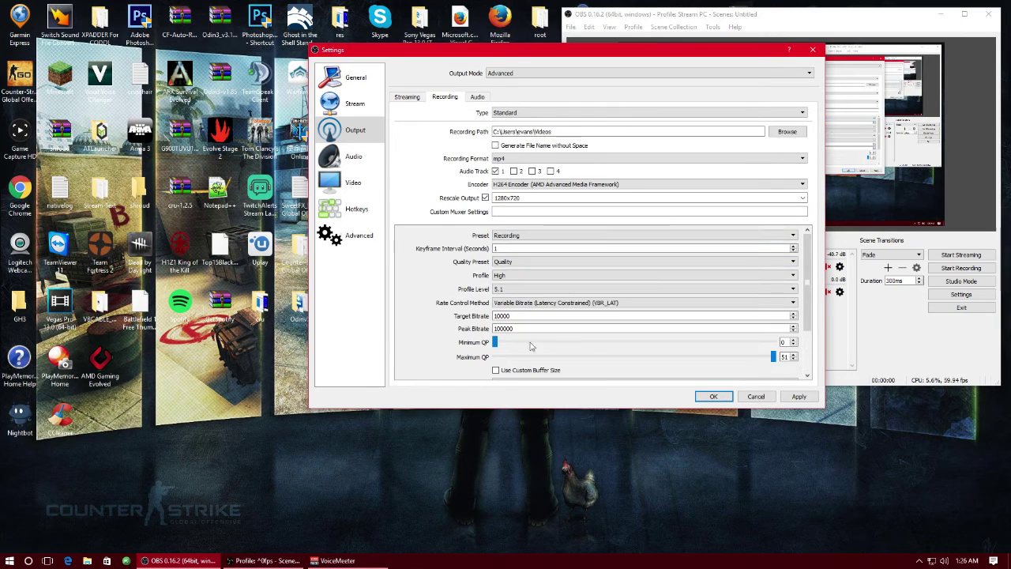
click(553, 304)
click(553, 303)
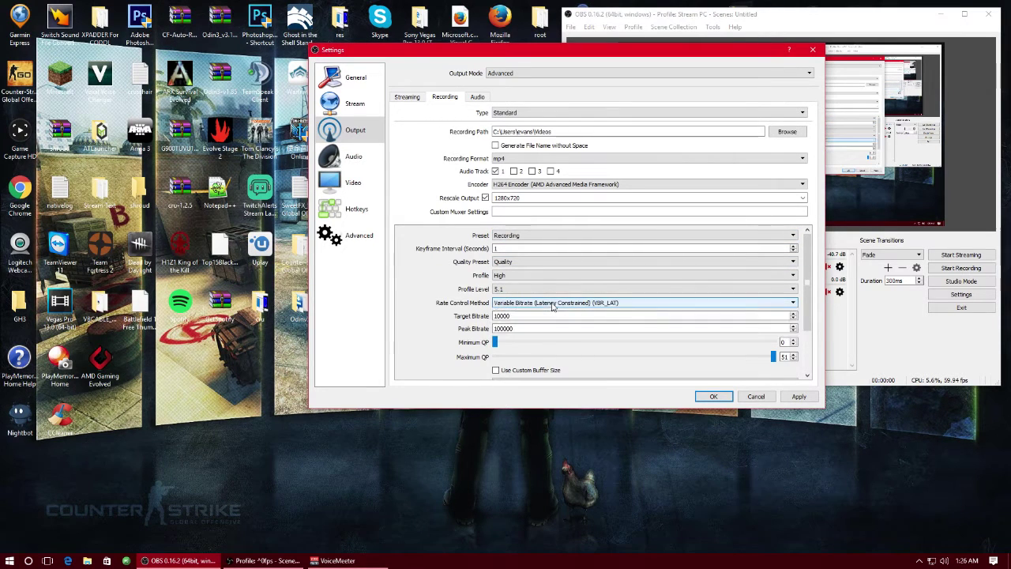
Step: Compare the Lossless and Indistinguishable presets, then settle on High Quality and move to Audio
click(582, 238)
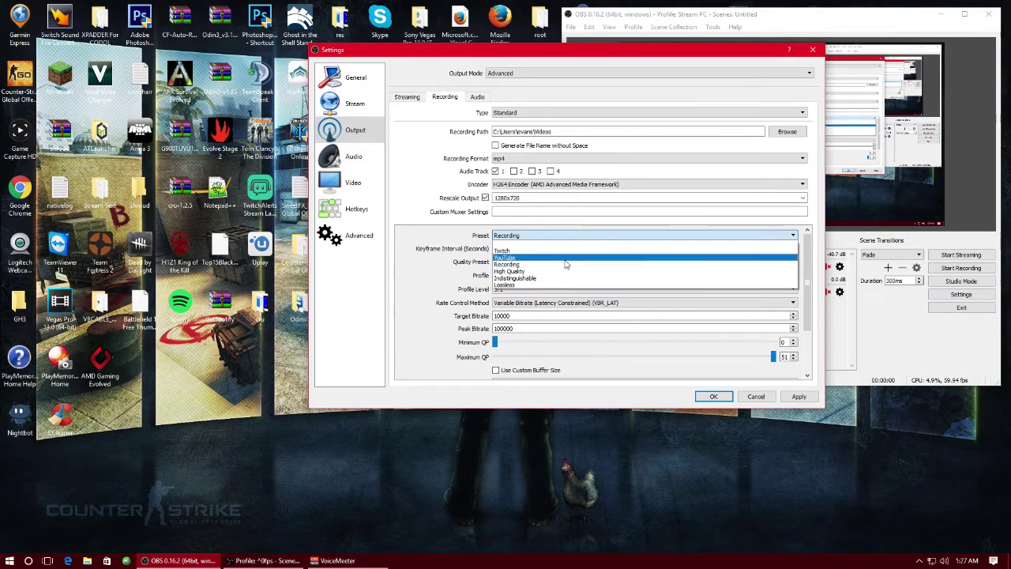
click(545, 285)
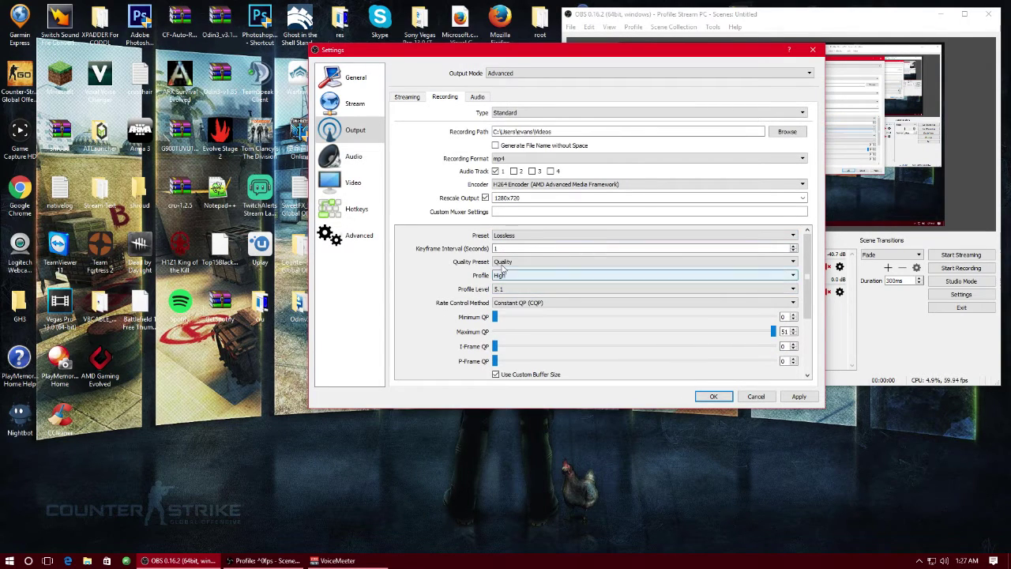
click(522, 237)
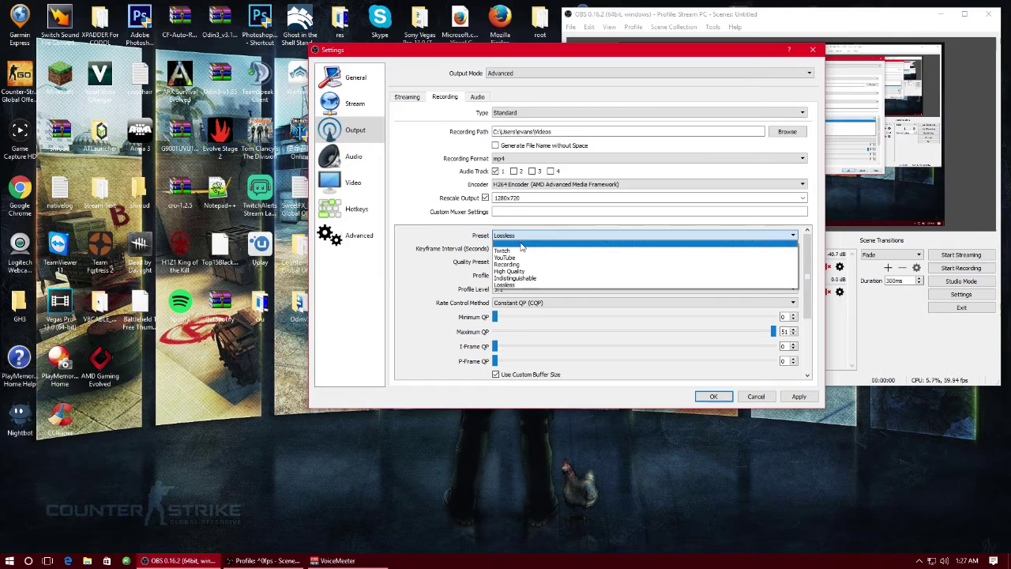
click(515, 278)
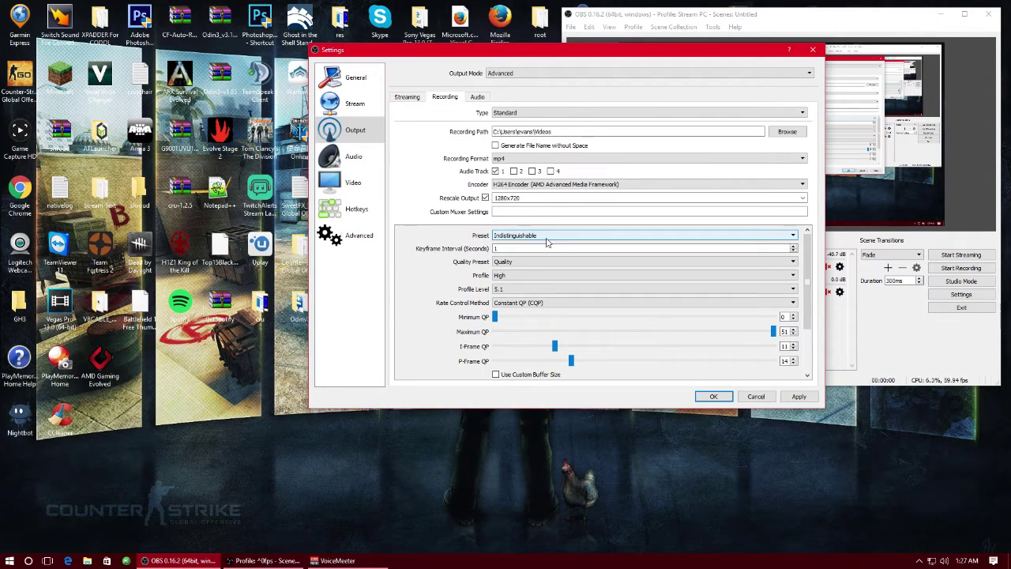
click(547, 243)
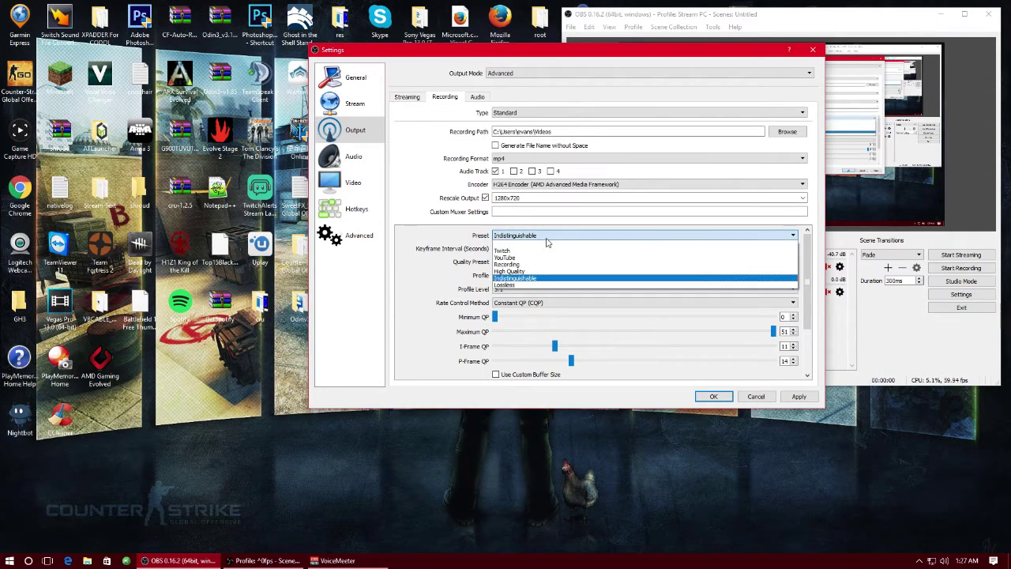
click(520, 272)
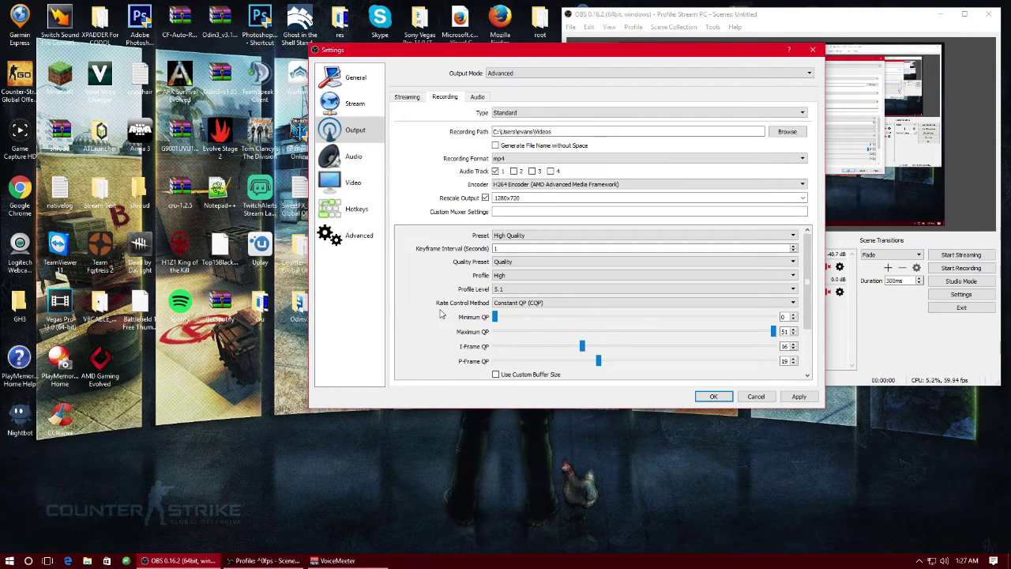
scroll(441, 314, down, 3)
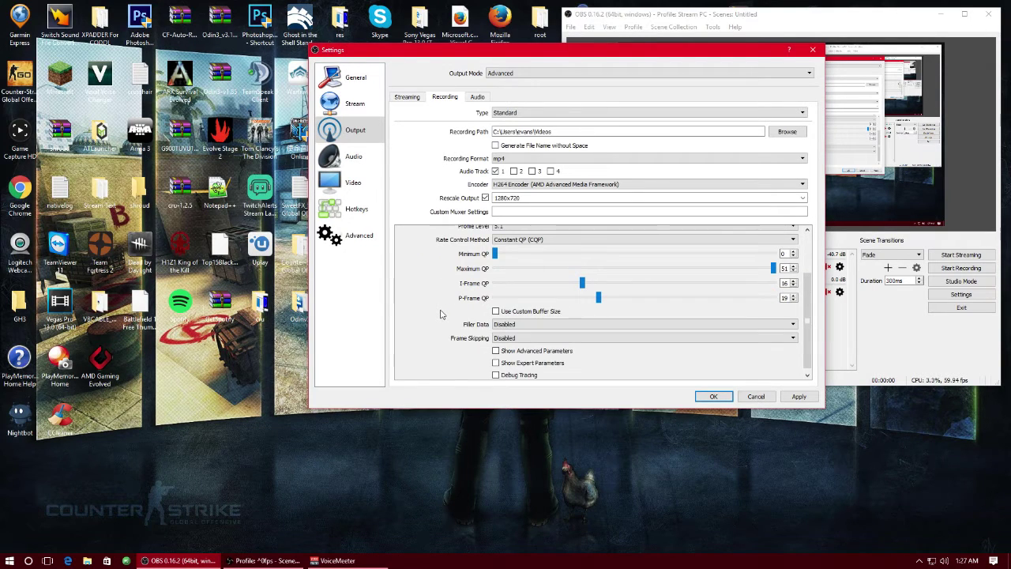
scroll(441, 314, down, 1)
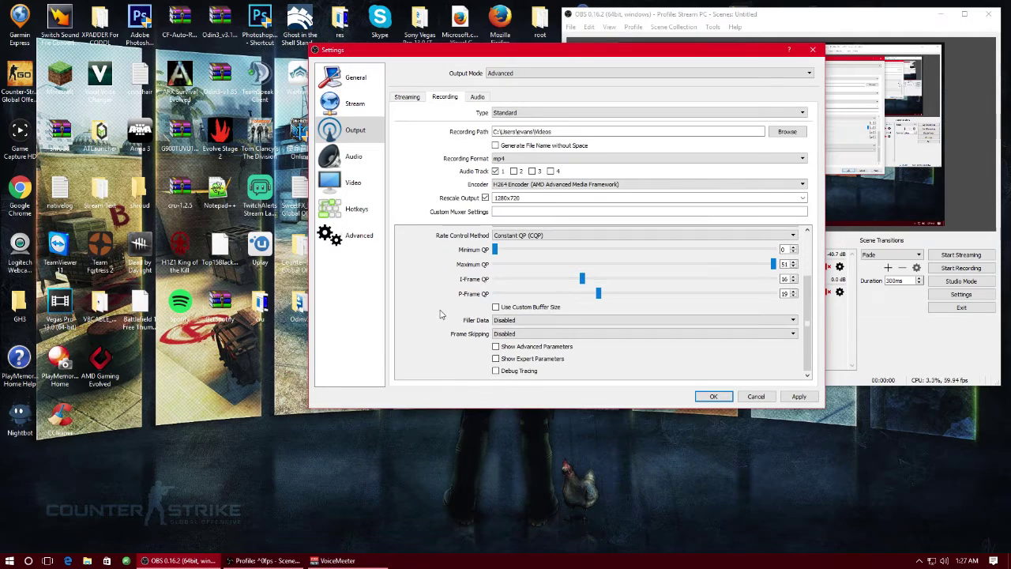
scroll(441, 314, up, 3)
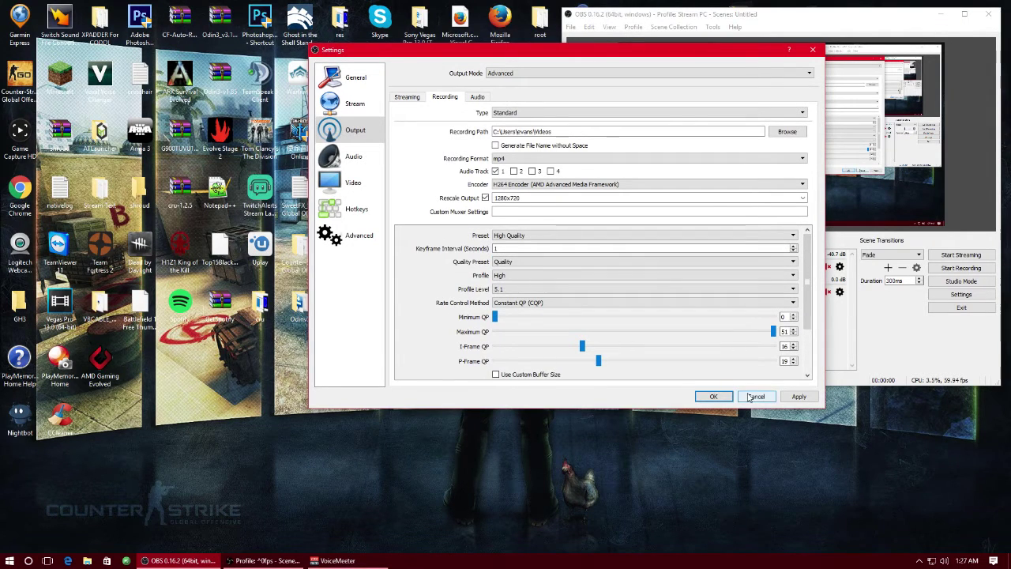
click(353, 157)
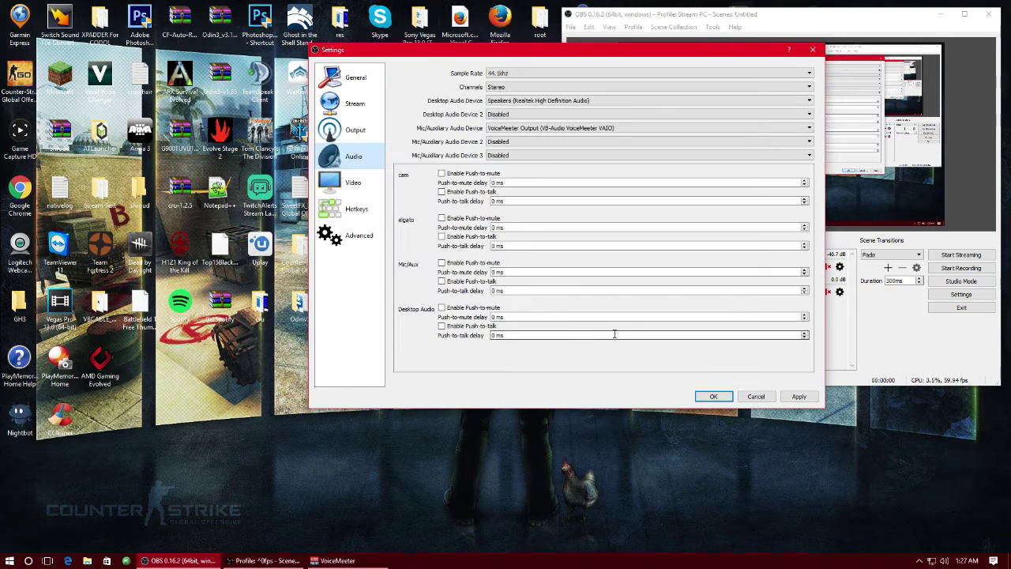
Step: On the Video page, keep the 1280x720 output resolution and 59.94 FPS frame rate
click(359, 184)
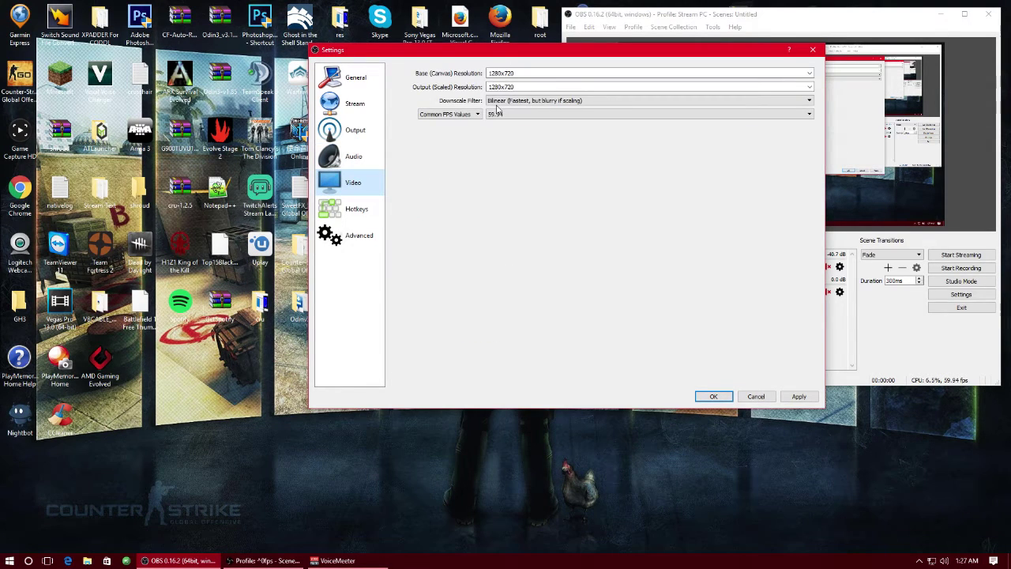
click(511, 115)
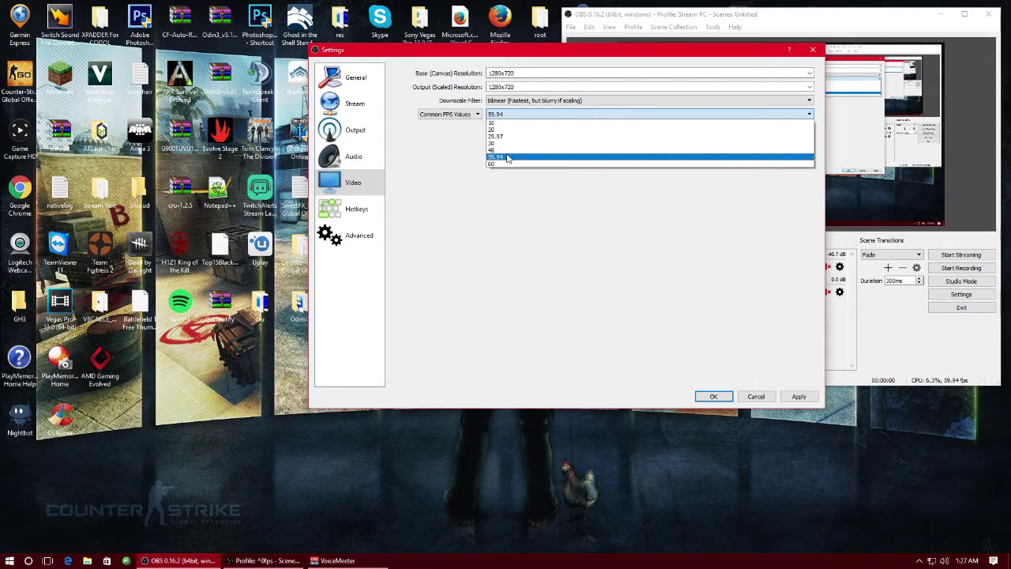
click(508, 158)
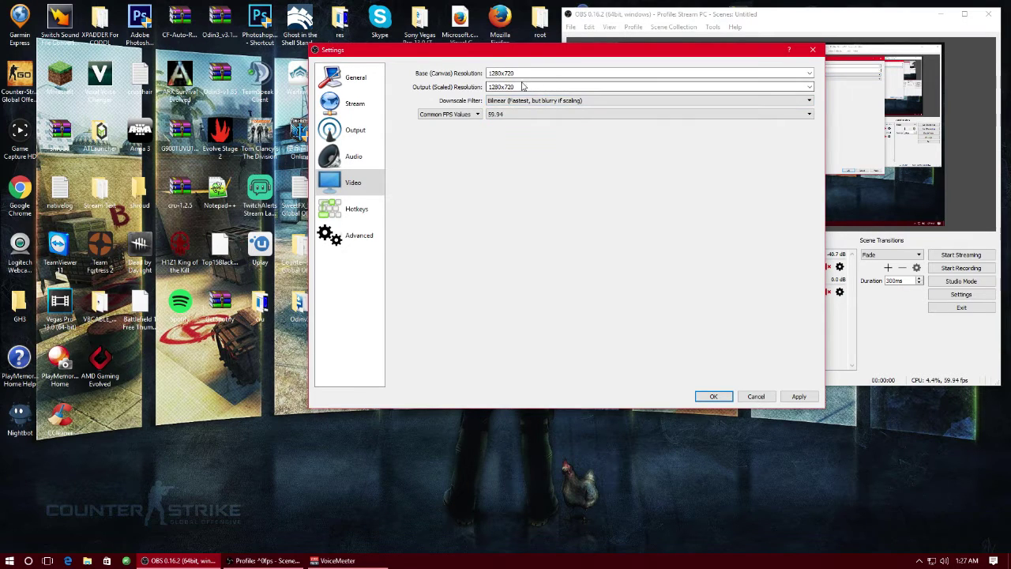
click(807, 73)
click(807, 73)
click(808, 87)
click(809, 87)
click(526, 115)
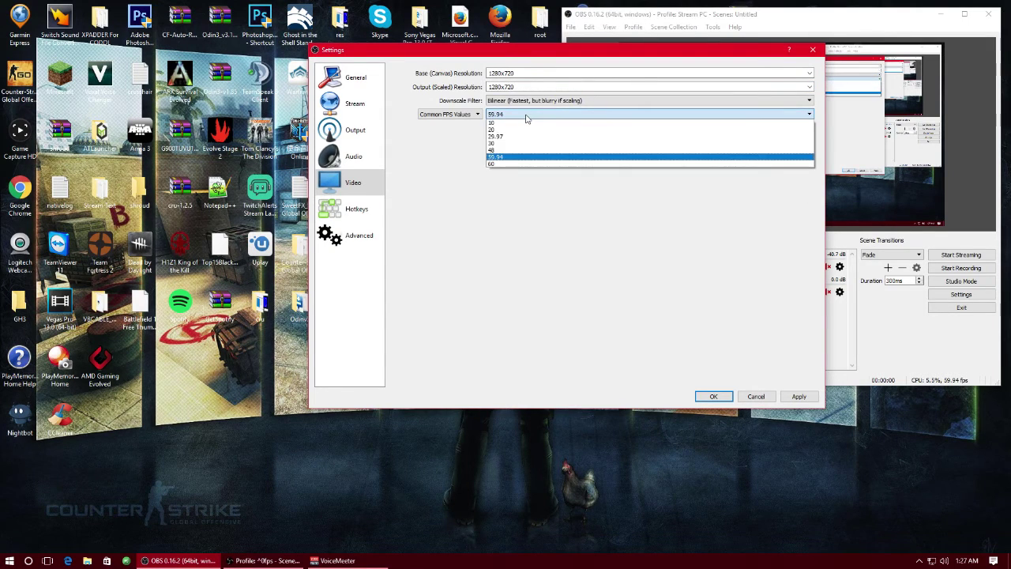
click(526, 115)
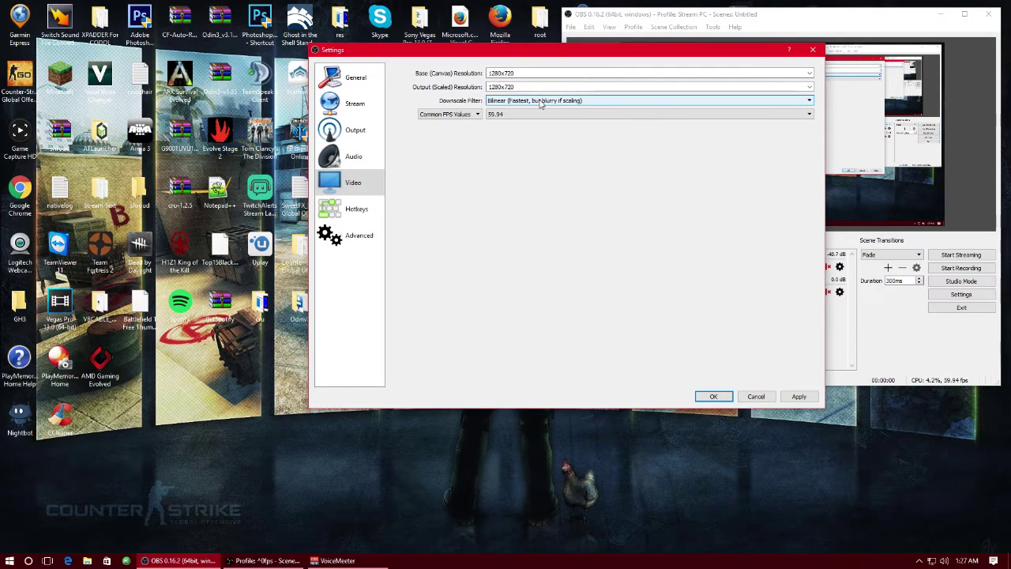
Step: Set the downscale filter to Lanczos and apply the video settings
click(540, 103)
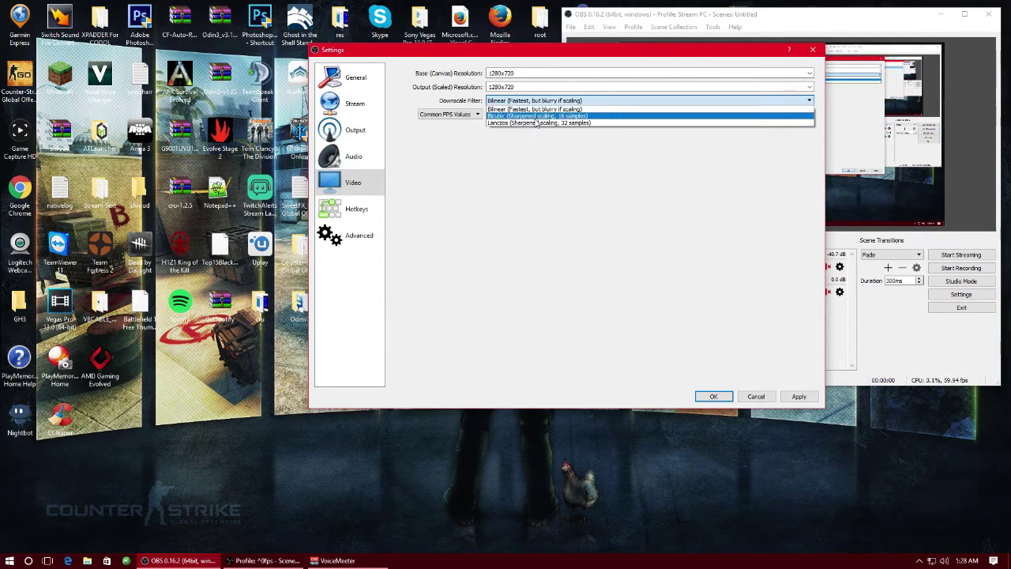
click(529, 123)
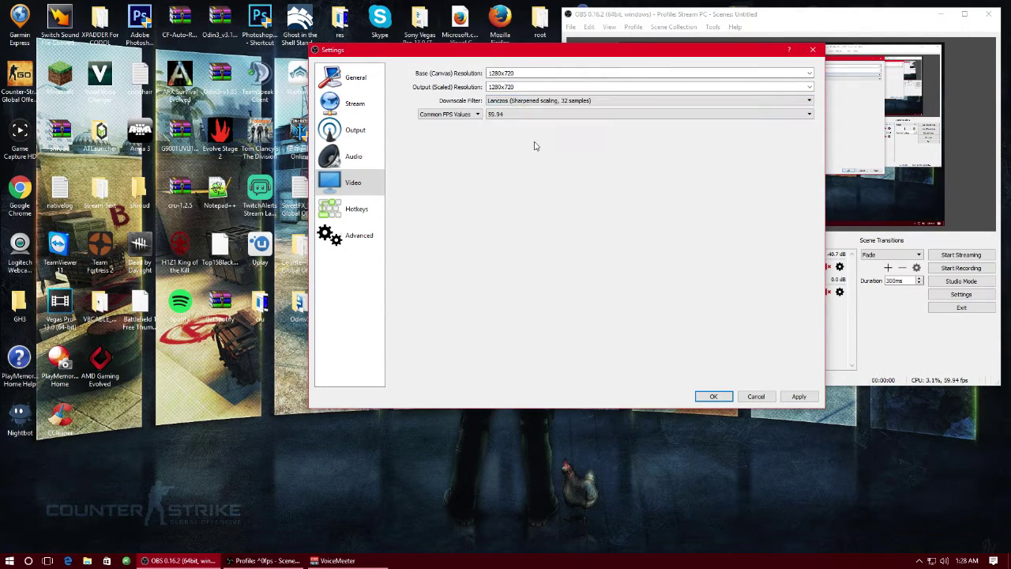
click(797, 396)
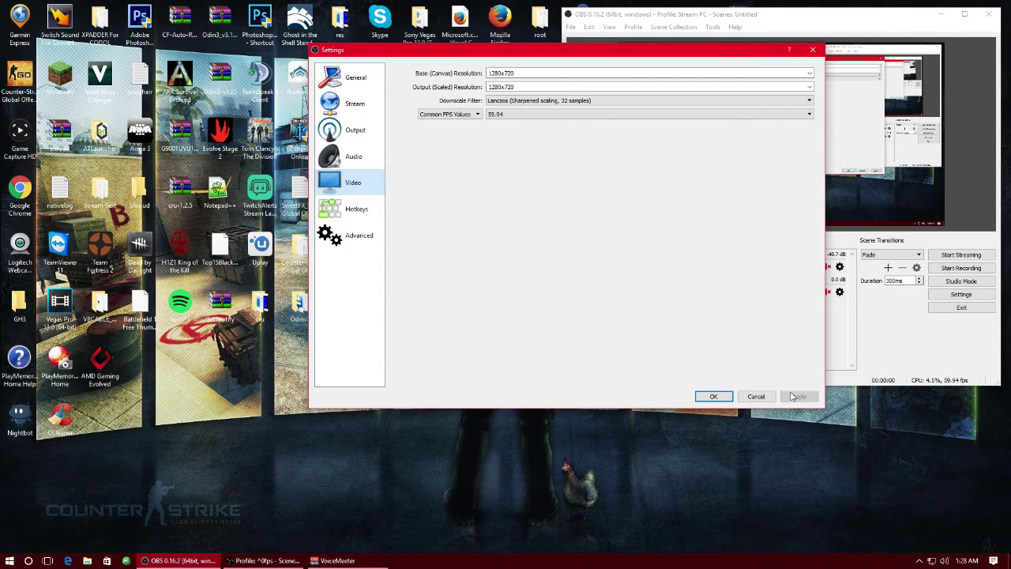
click(352, 132)
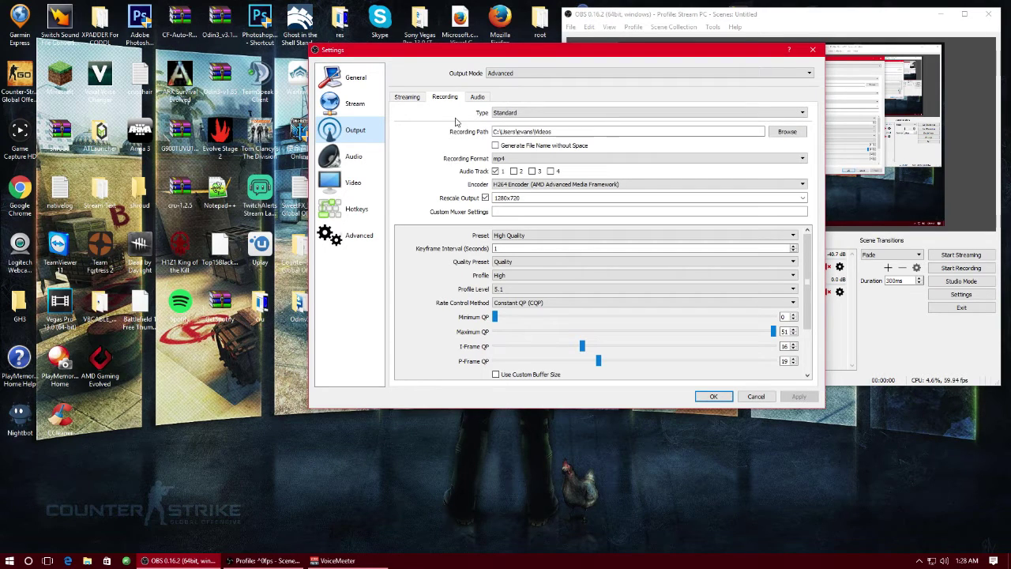
Step: Keep the AMD H.264 encoder, compare the YouTube preset, return to High Quality and apply
click(593, 184)
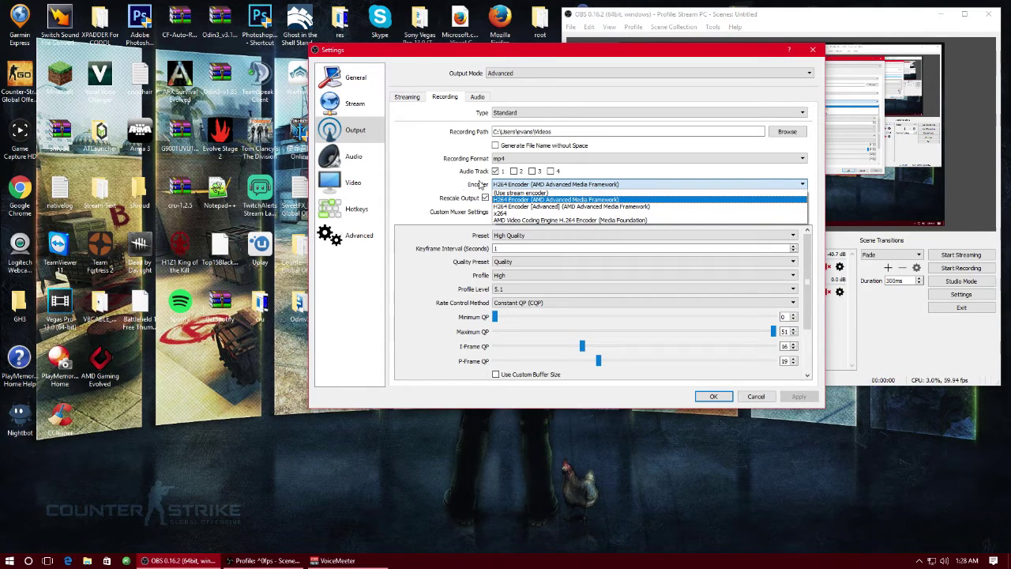
click(412, 183)
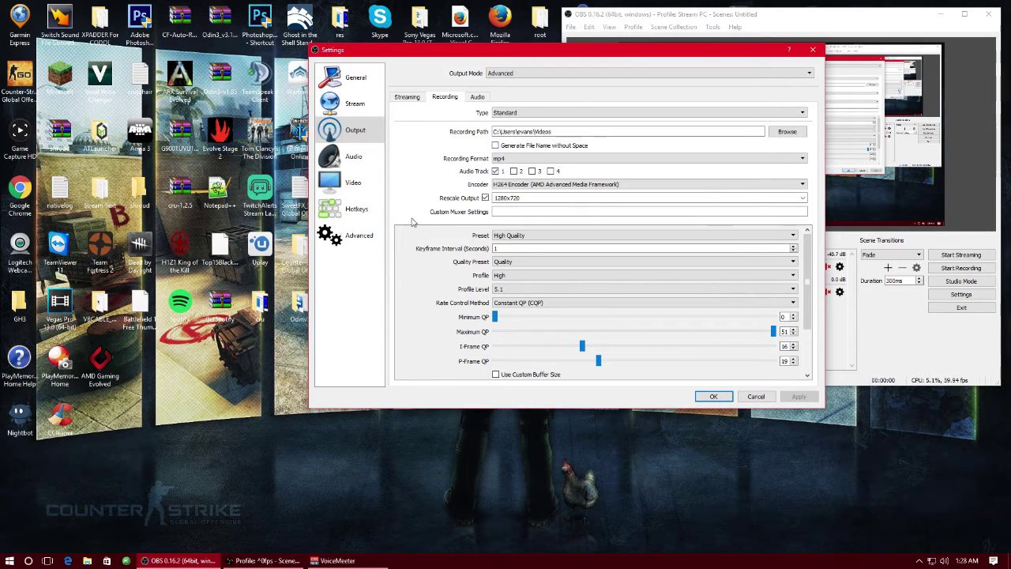
click(537, 235)
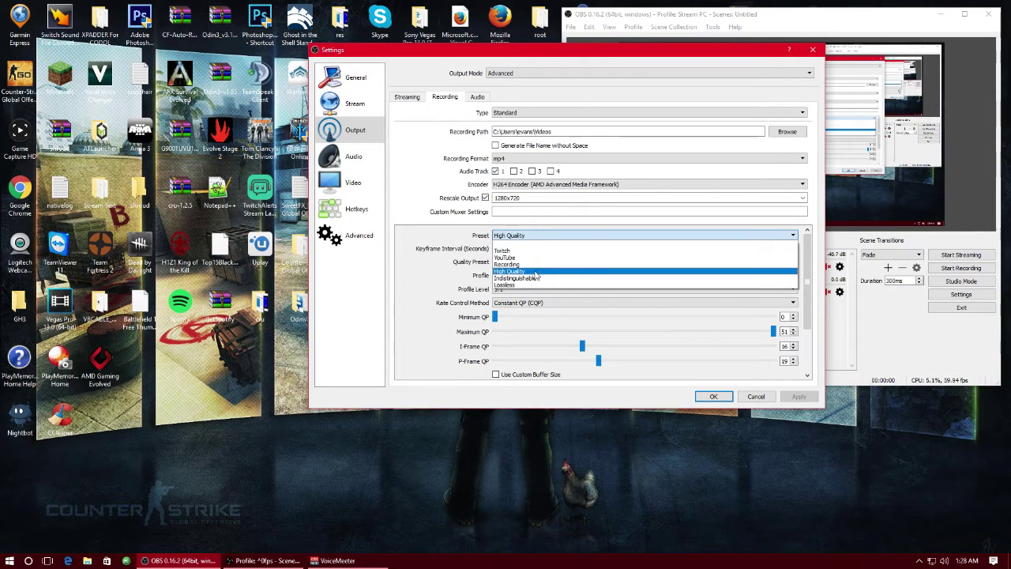
click(536, 271)
click(549, 237)
click(533, 257)
click(537, 237)
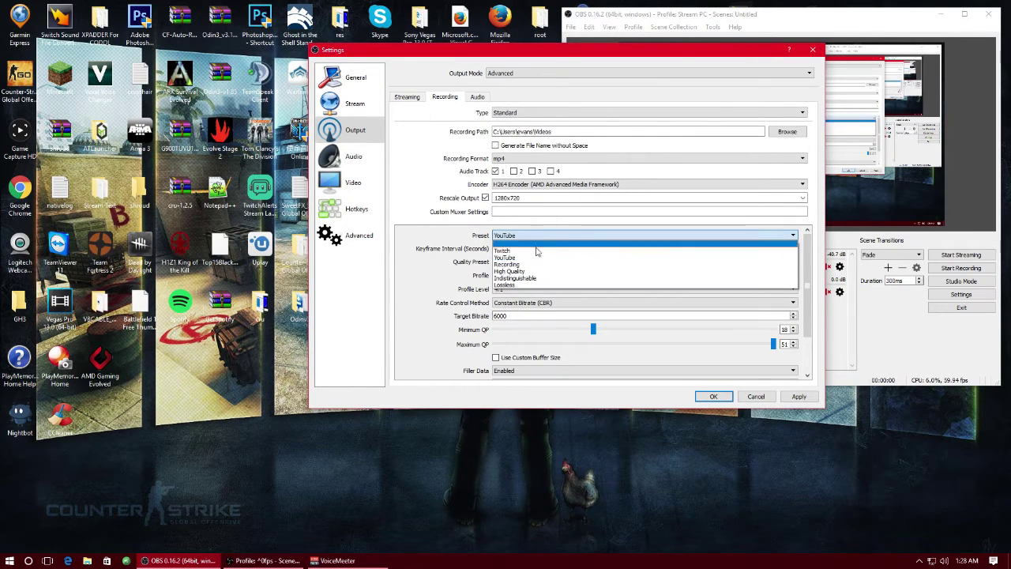
click(540, 272)
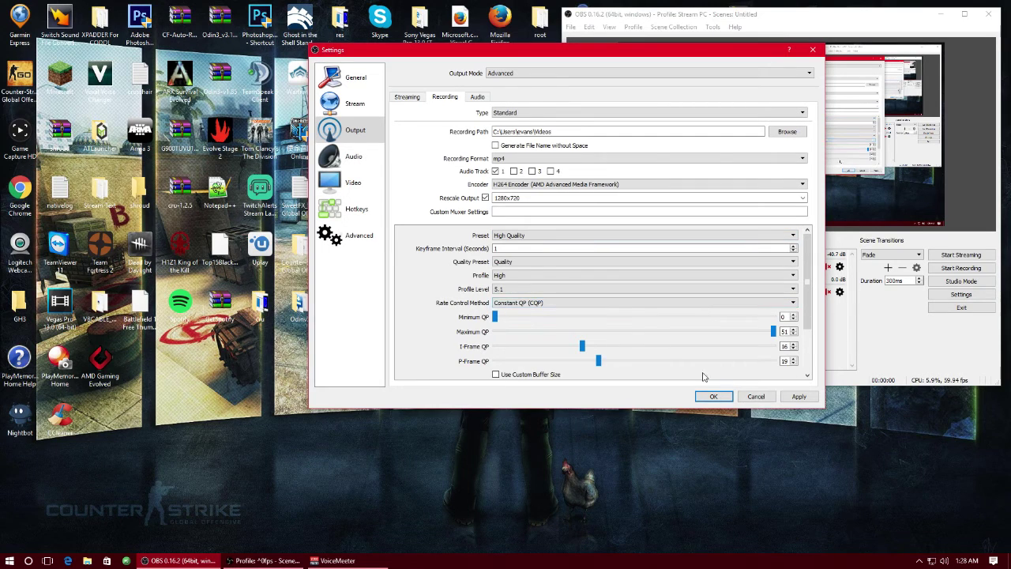
click(797, 400)
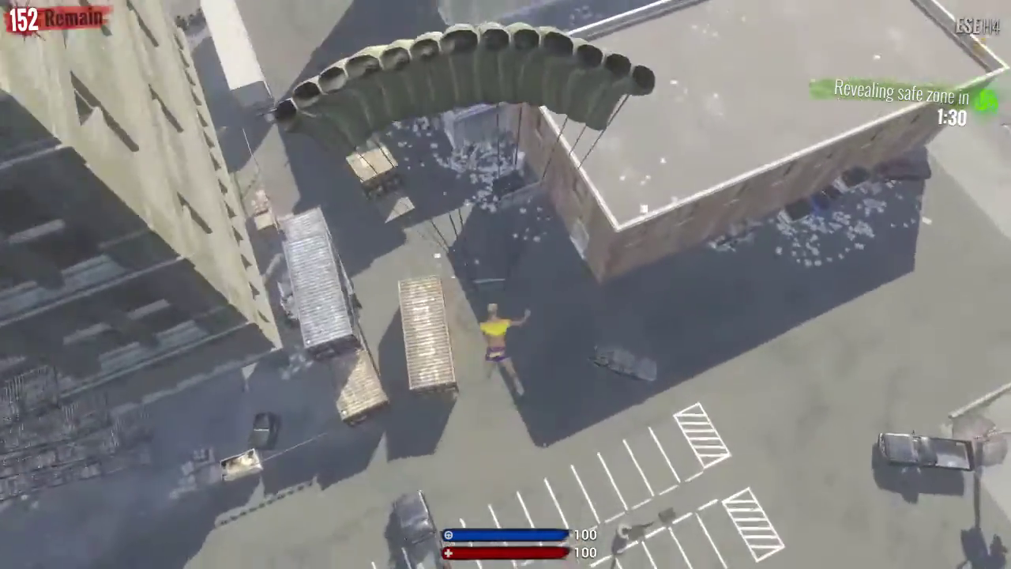
Step: Land the parachute, run through the alley to the store, and go in through its door
key(w)
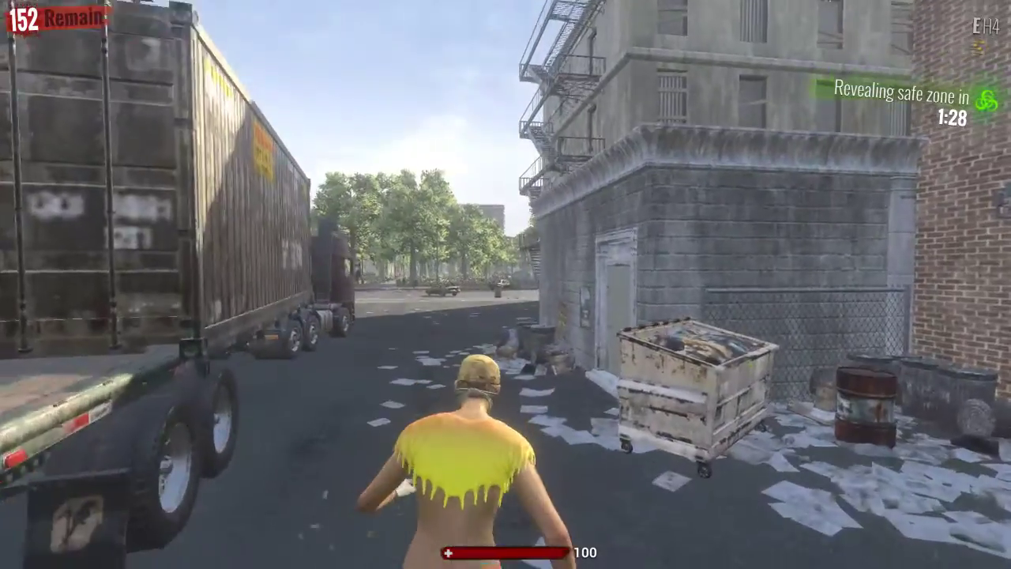
key(e)
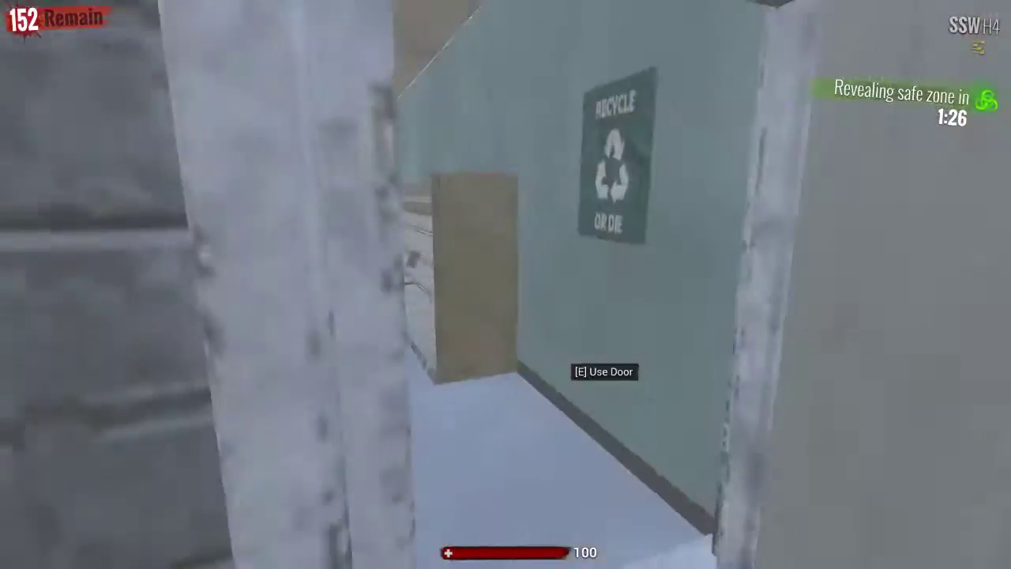